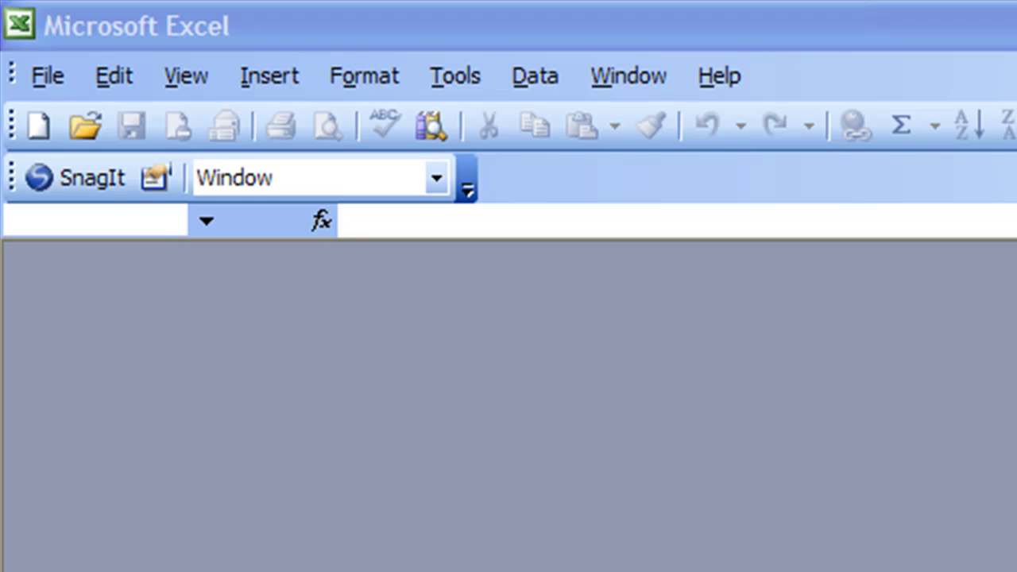
- Open the recent nano.XLT template from the DSO Nano folder and import FILE024.XML from the BUFFER folder into it
left_click(50, 76)
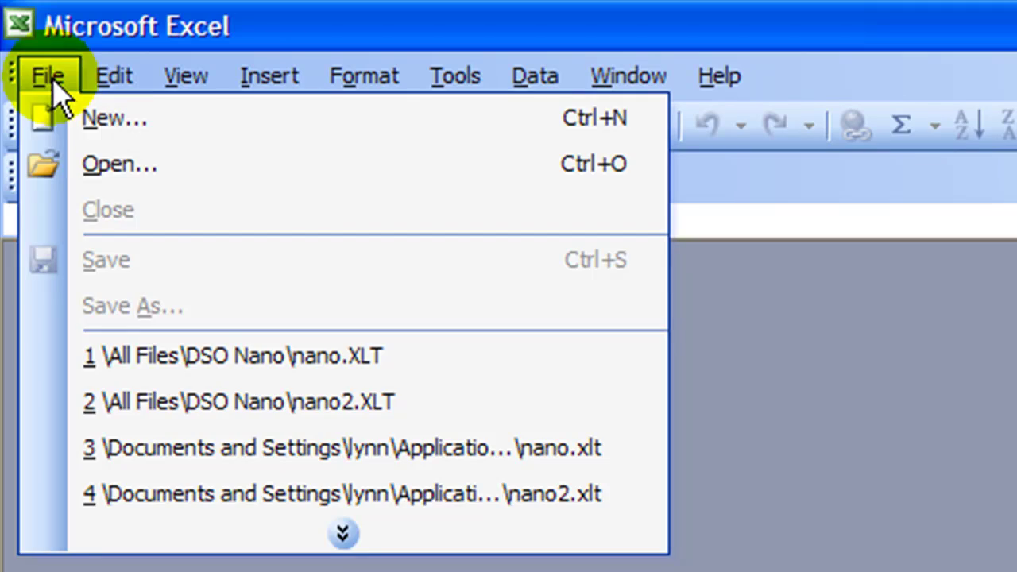
left_click(316, 358)
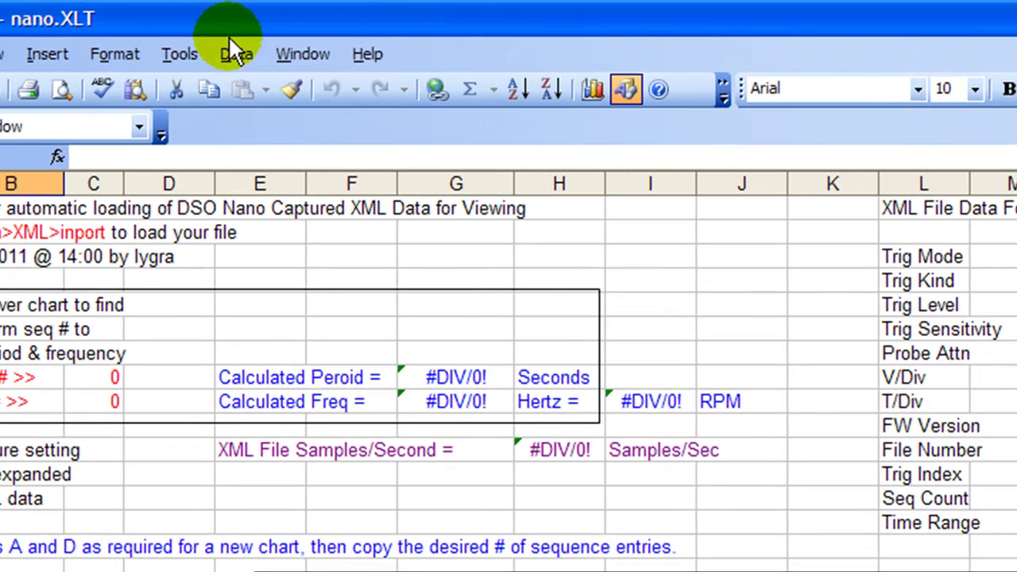
left_click(237, 54)
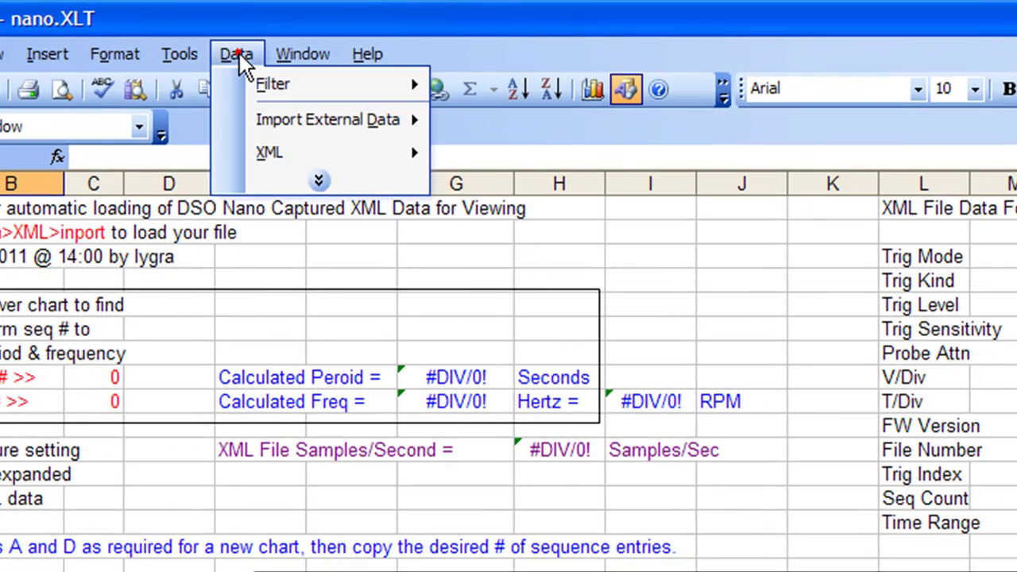
left_click(268, 155)
left_click(503, 152)
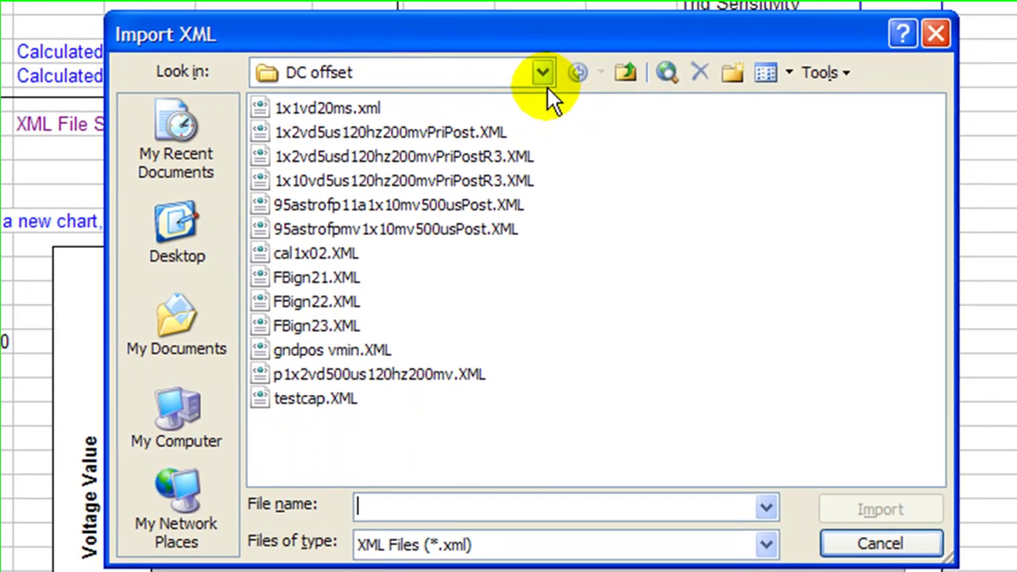
left_click(744, 398)
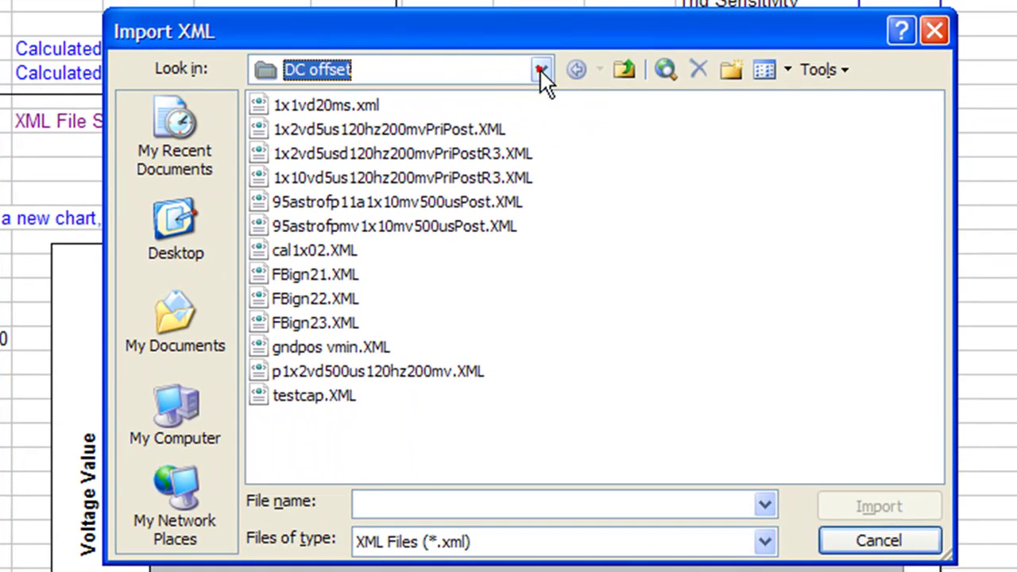
left_click(365, 369)
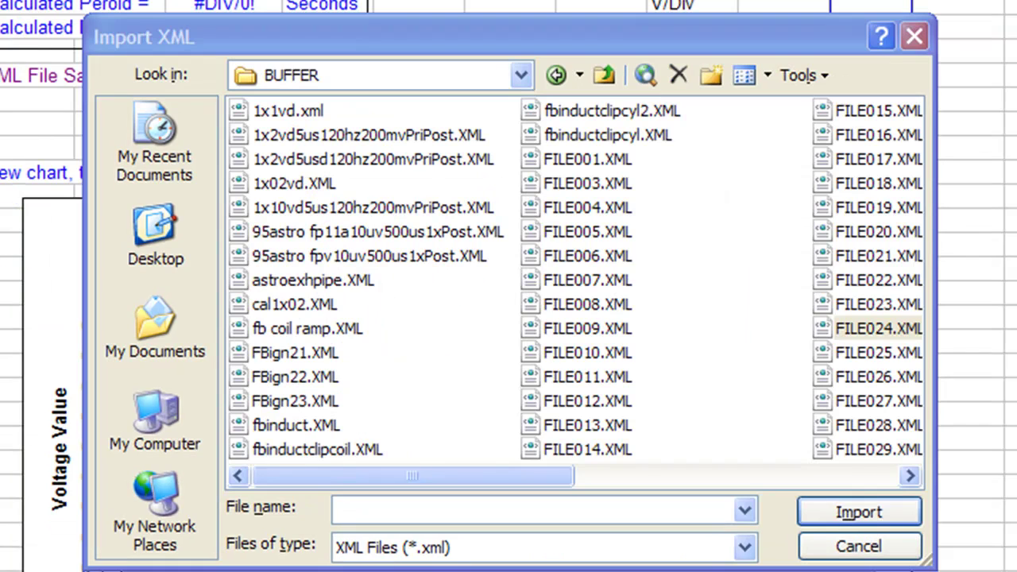
double_click(830, 329)
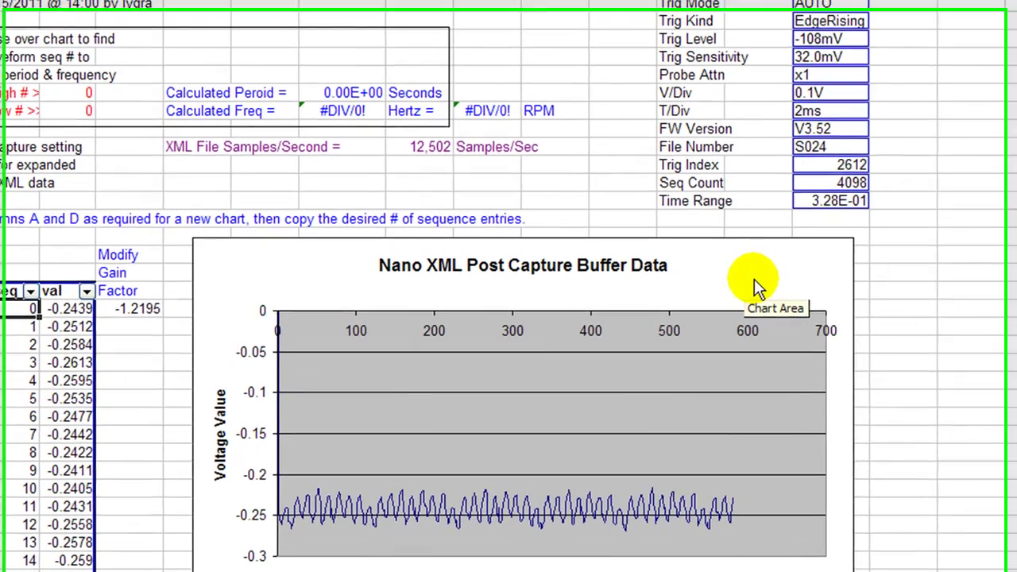
- Set the buffer data chart's source data range to =Sheet1!$B$1:$C$200
right_click(645, 351)
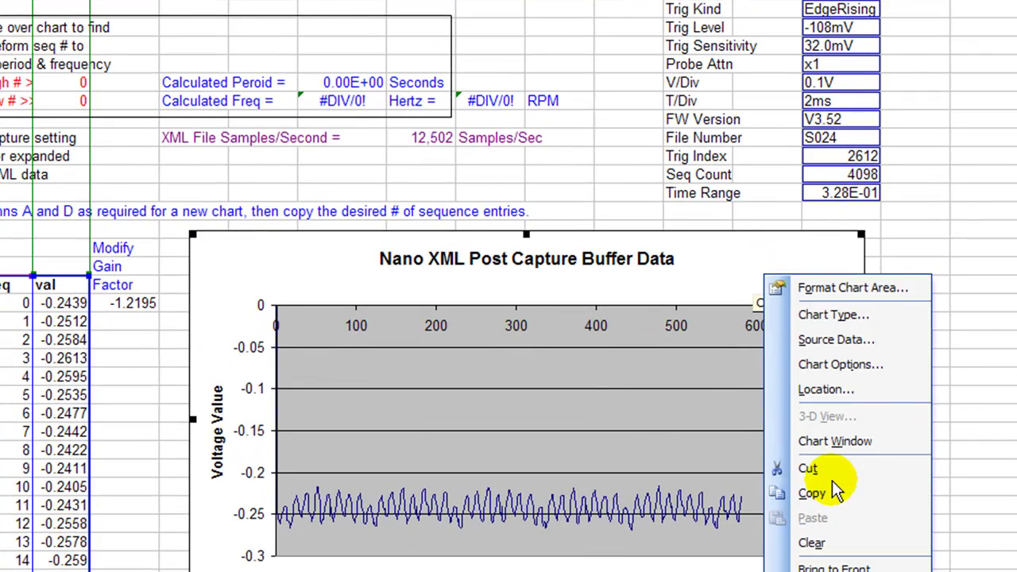
left_click(832, 341)
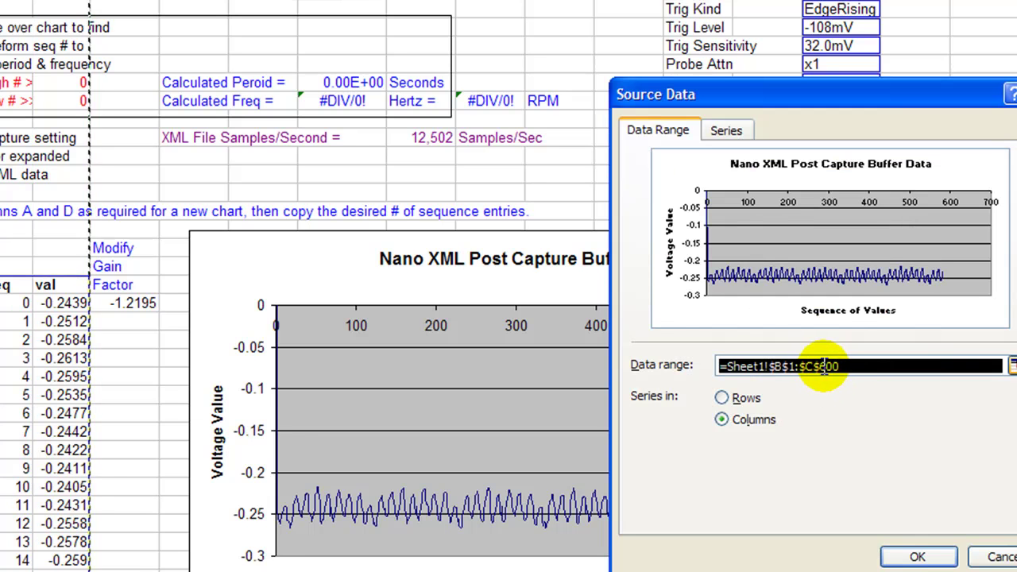
left_click(824, 366)
left_click(824, 366)
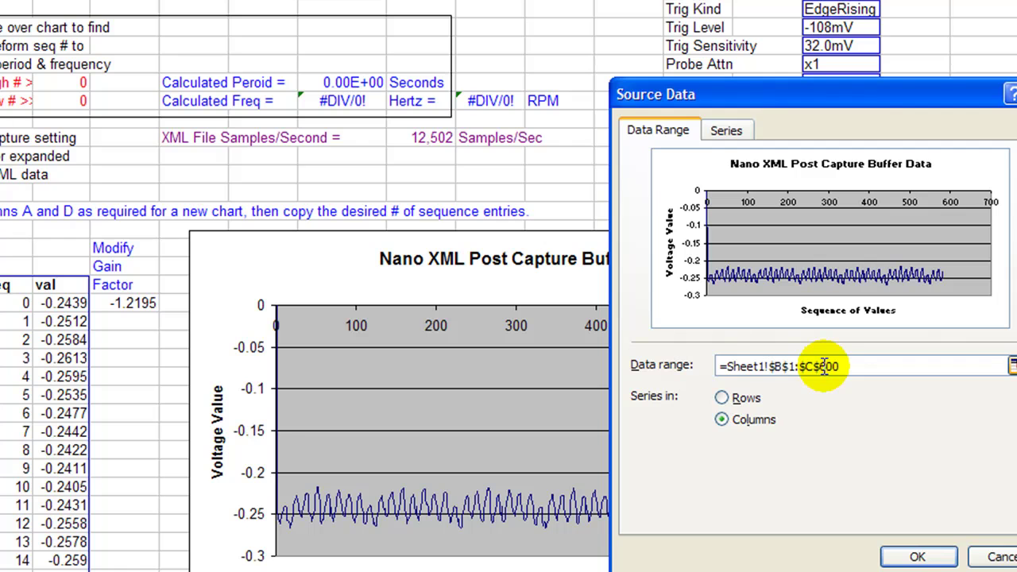
key("BackSpace")
type("2")
left_click(918, 556)
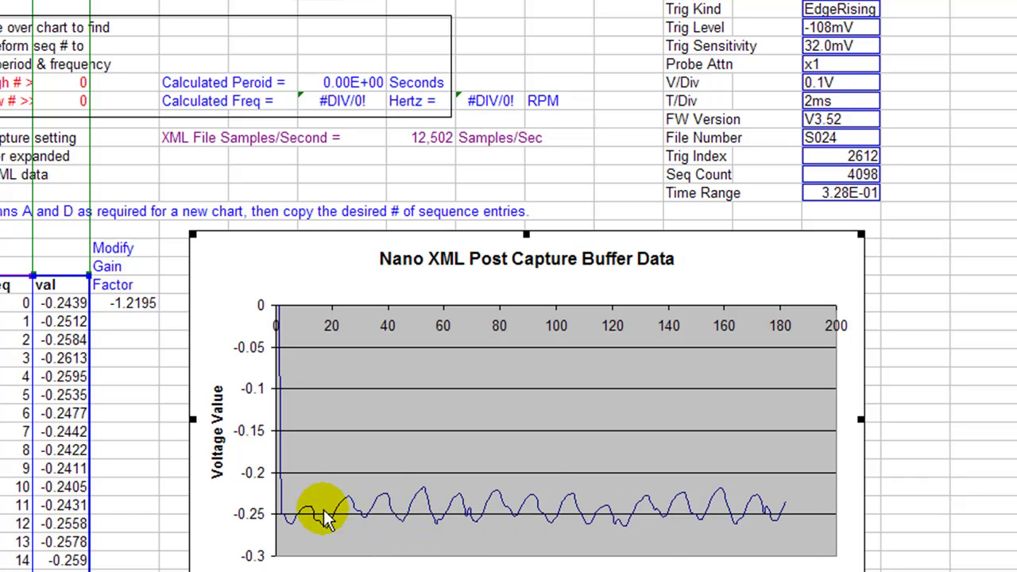
- Enter 125 as the high sequence number and 19 as the low sequence number for the period and frequency calculation
mouse_move(337, 521)
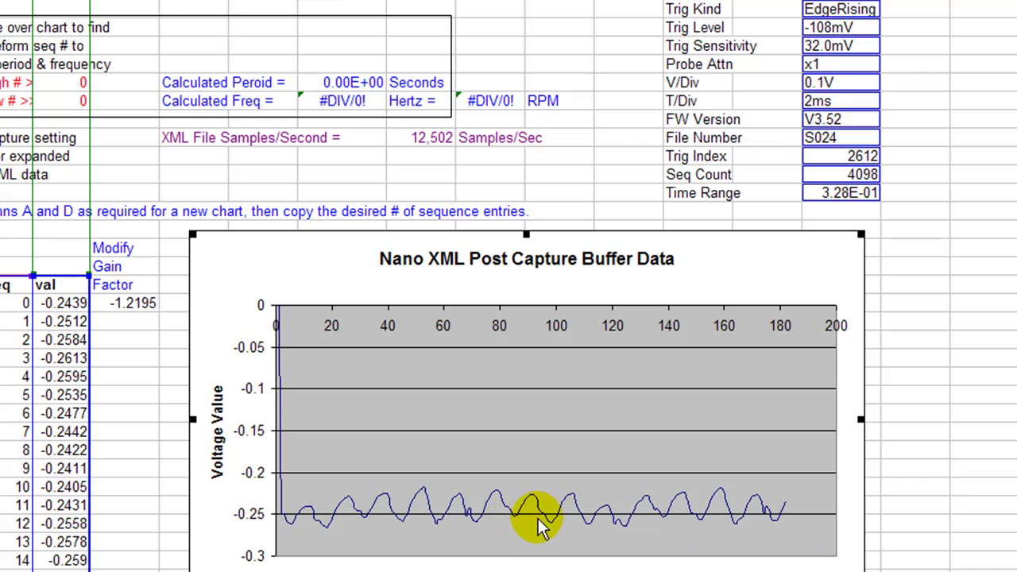
mouse_move(631, 521)
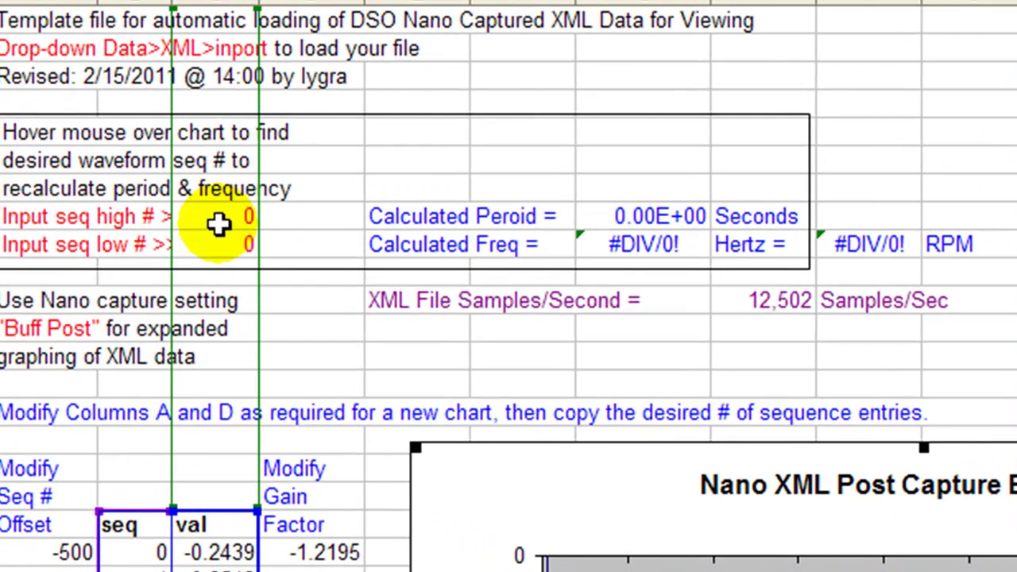
left_click(219, 224)
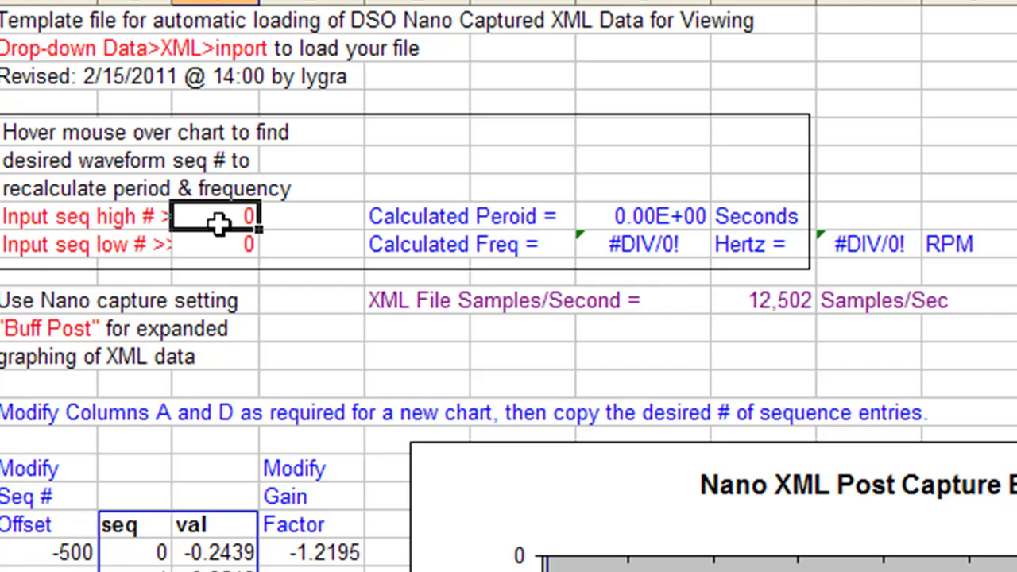
type("125")
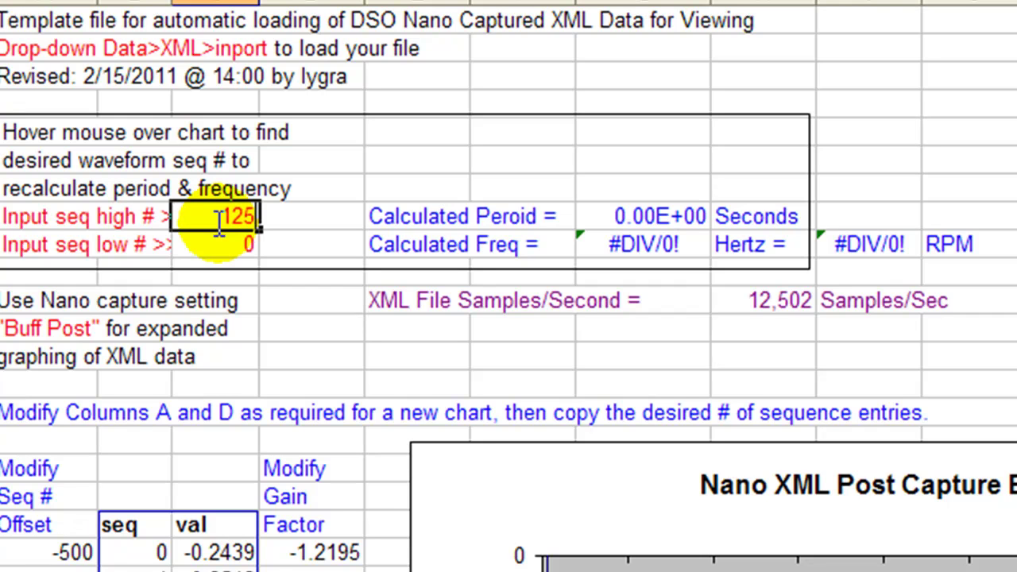
left_click(227, 248)
double_click(227, 248)
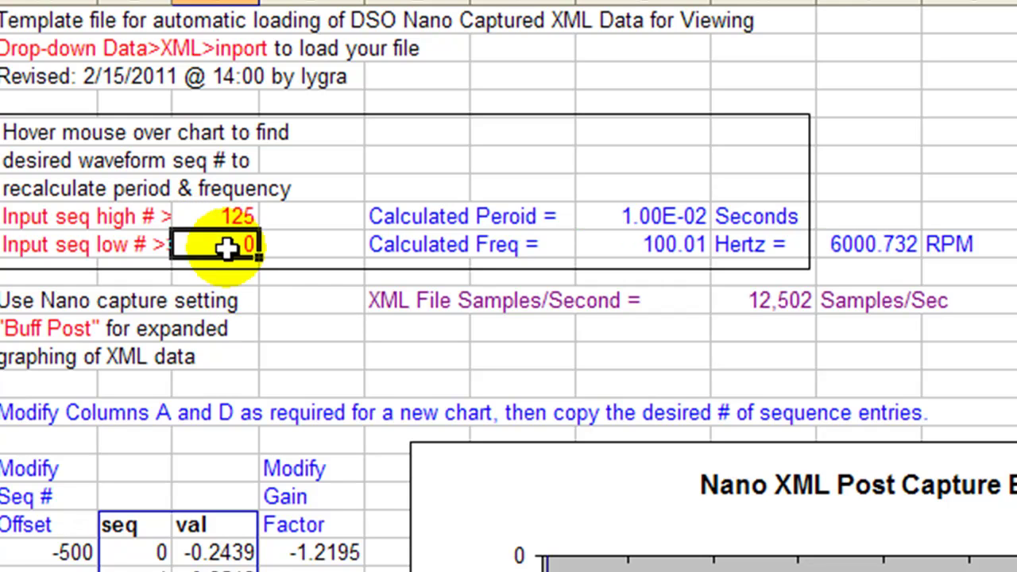
key("BackSpace")
type("19")
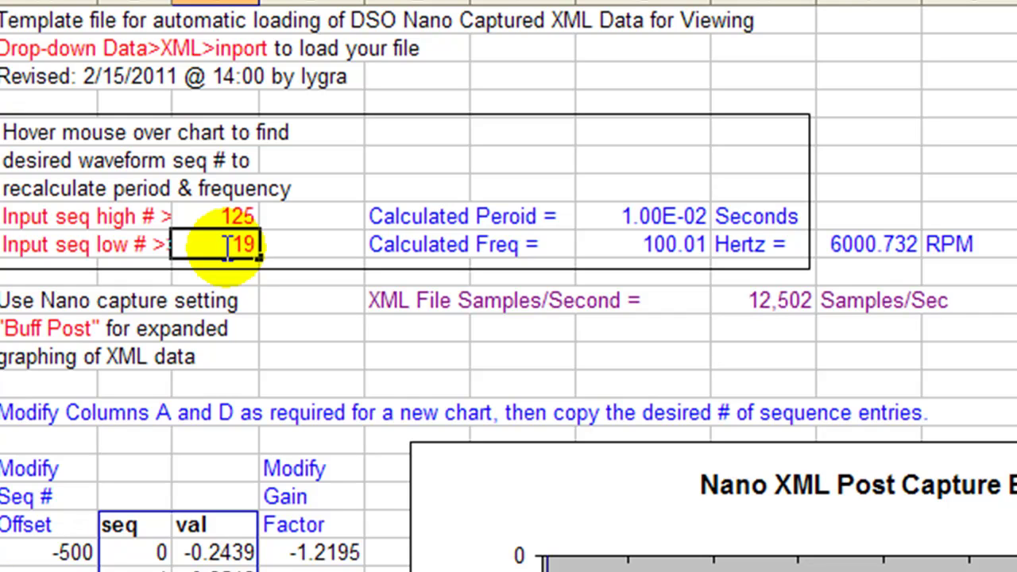
key("Return")
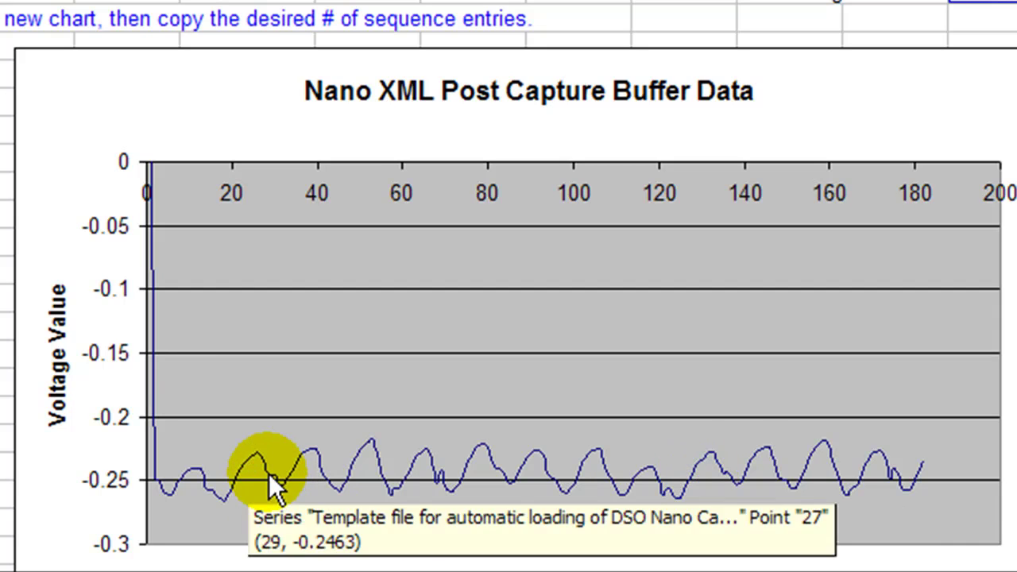
- Inspect the formulas in the sequence offset cell A20 and the gain factor cell D20
mouse_move(749, 465)
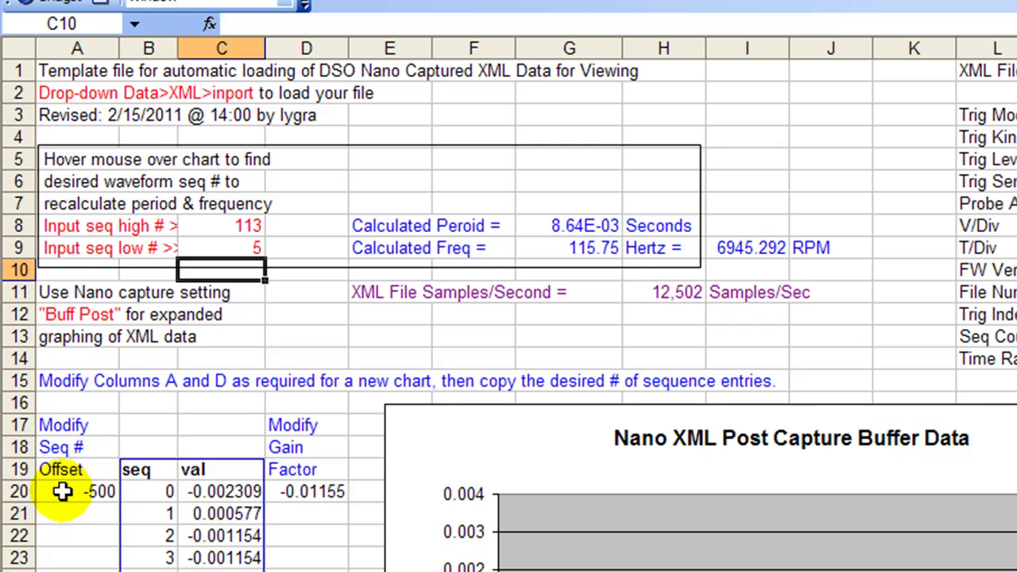
left_click(62, 492)
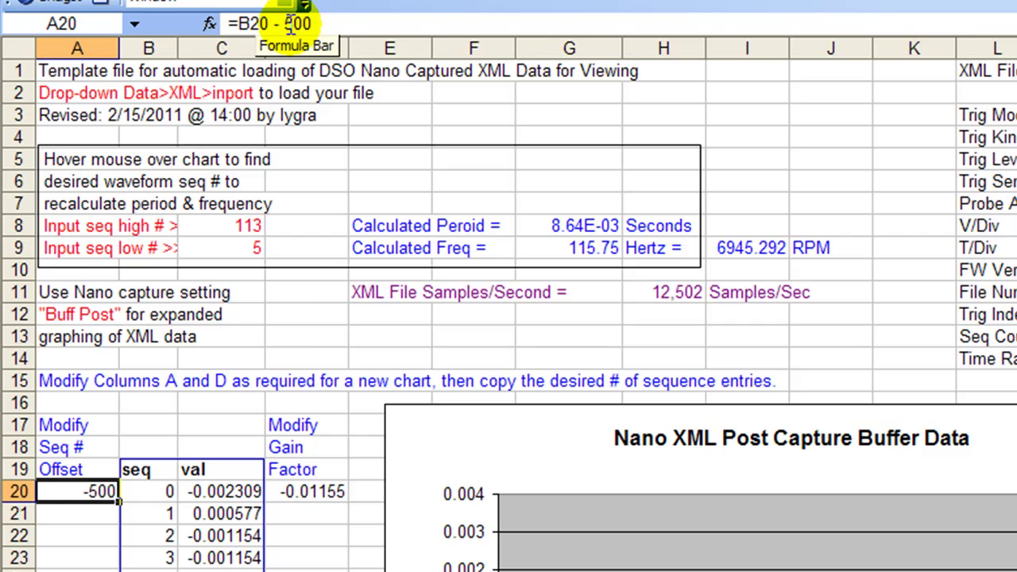
left_click(316, 495)
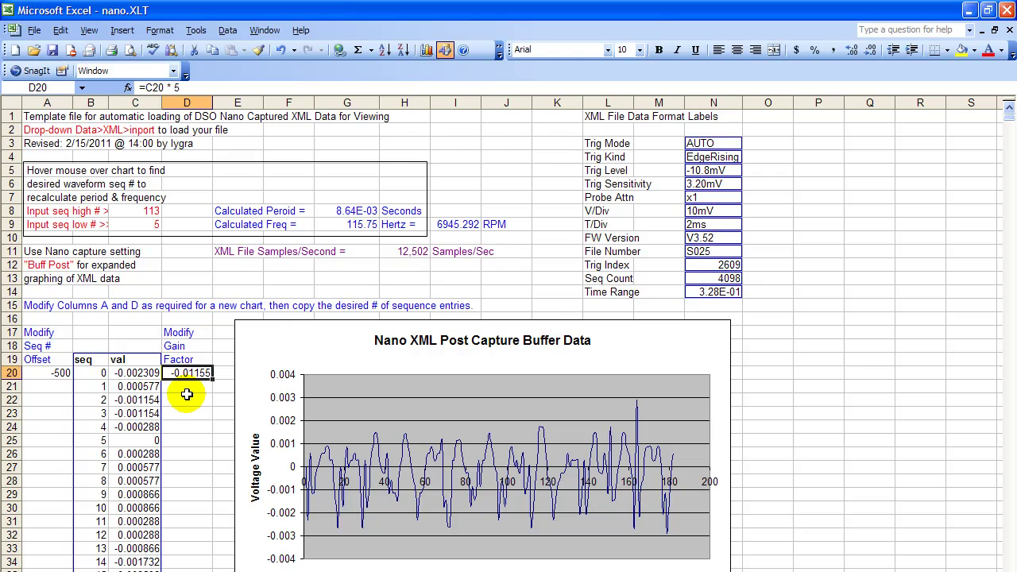
- Import the XML capture file FBign23.XML from the BUFFER folder into the template
left_click(225, 254)
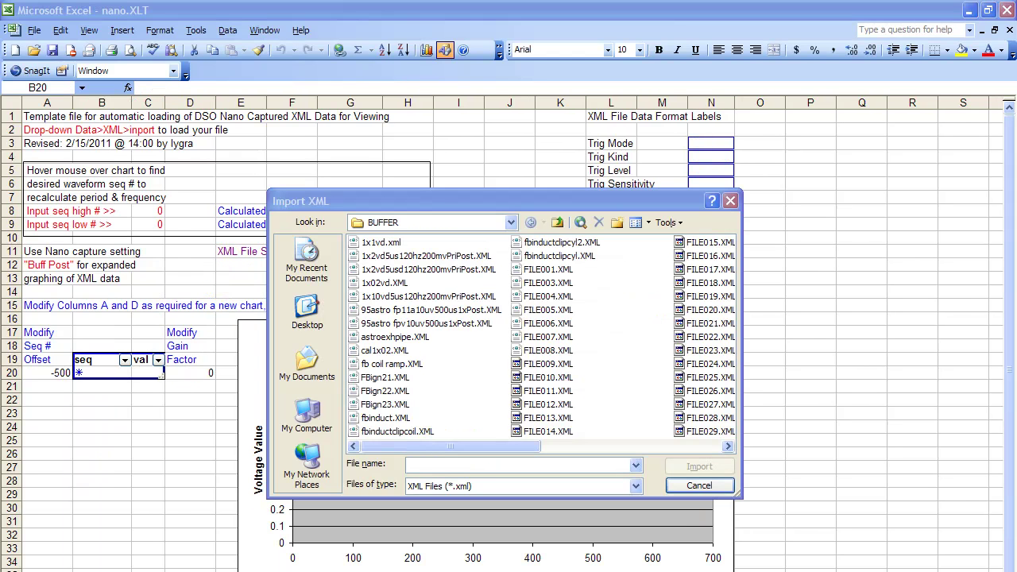
double_click(371, 405)
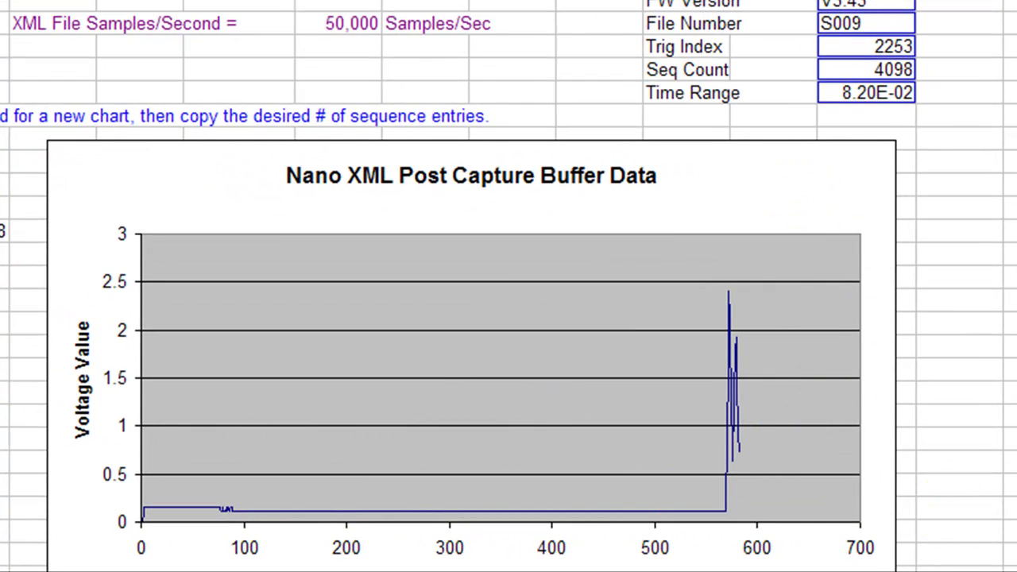
- Extend the buffer data chart's source data range to =Sheet1!$B$1:$C$4000
right_click(779, 171)
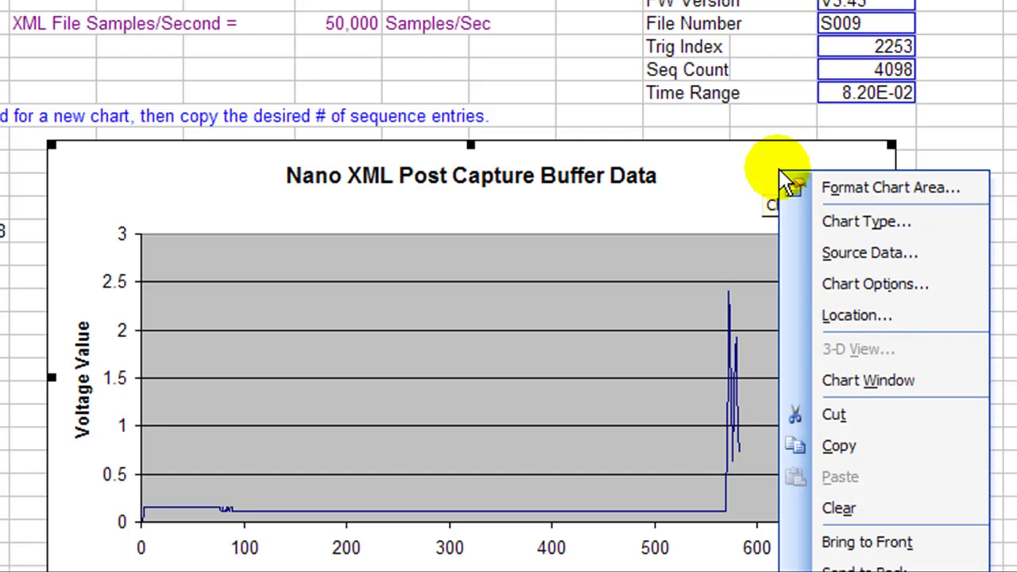
left_click(836, 256)
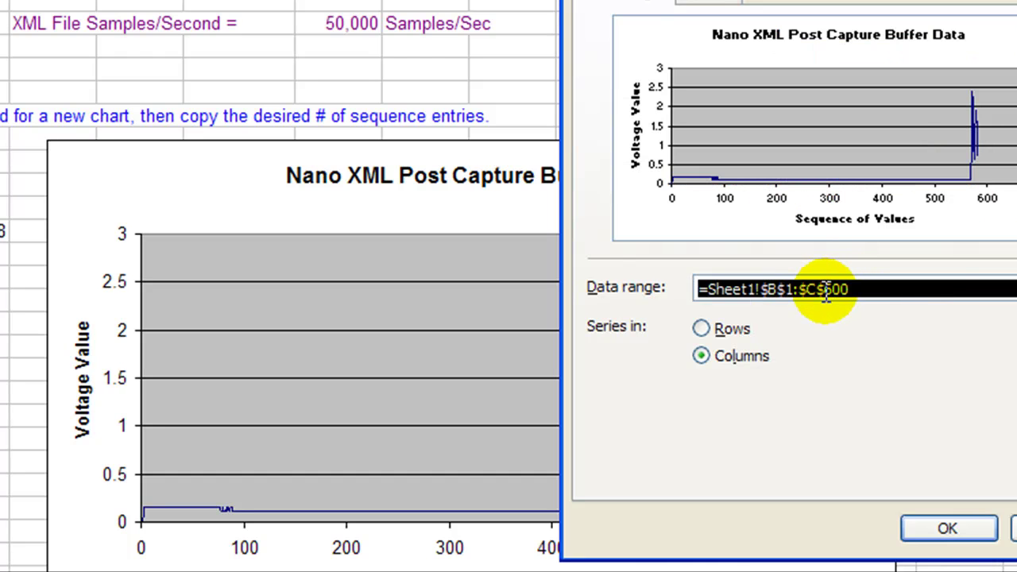
left_click(826, 291)
left_click(826, 291)
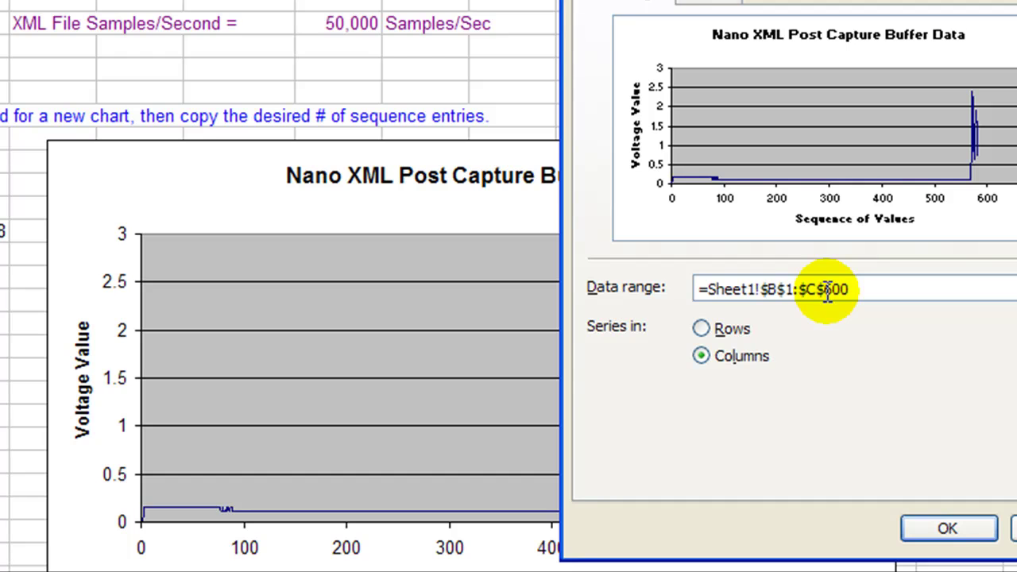
key("Delete")
type("5")
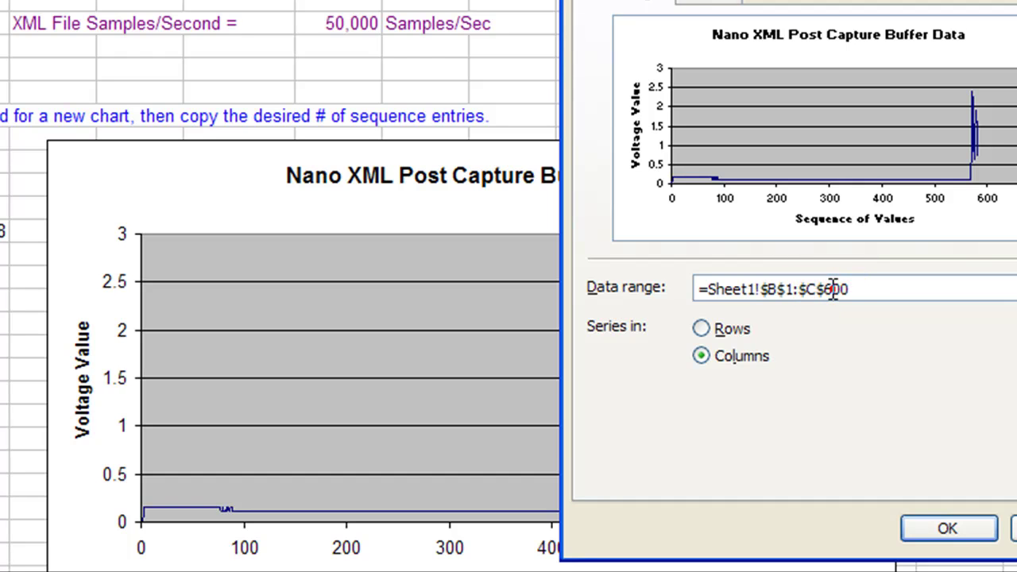
left_click(832, 289)
key("BackSpace")
type("4")
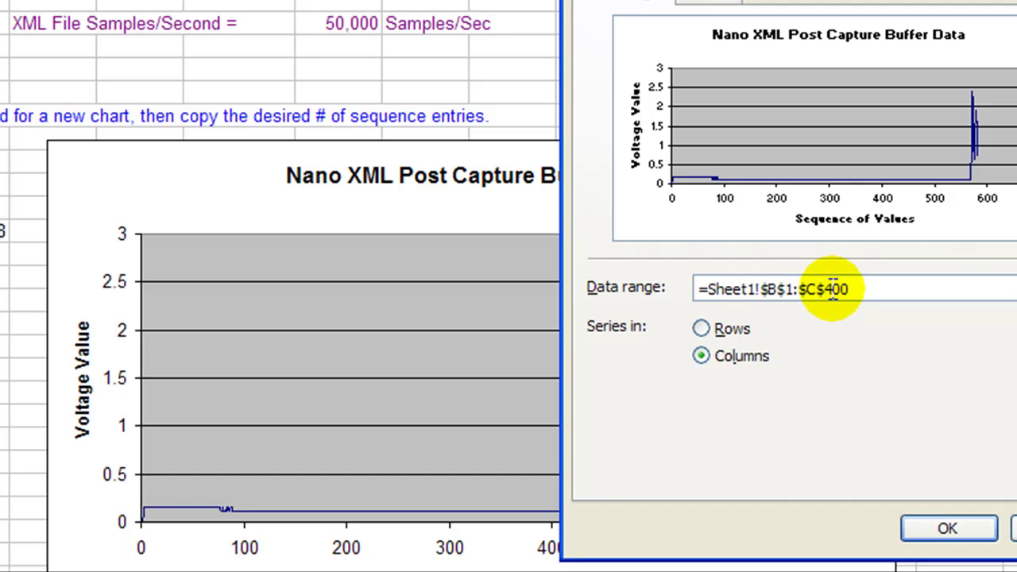
type("0")
left_click(928, 526)
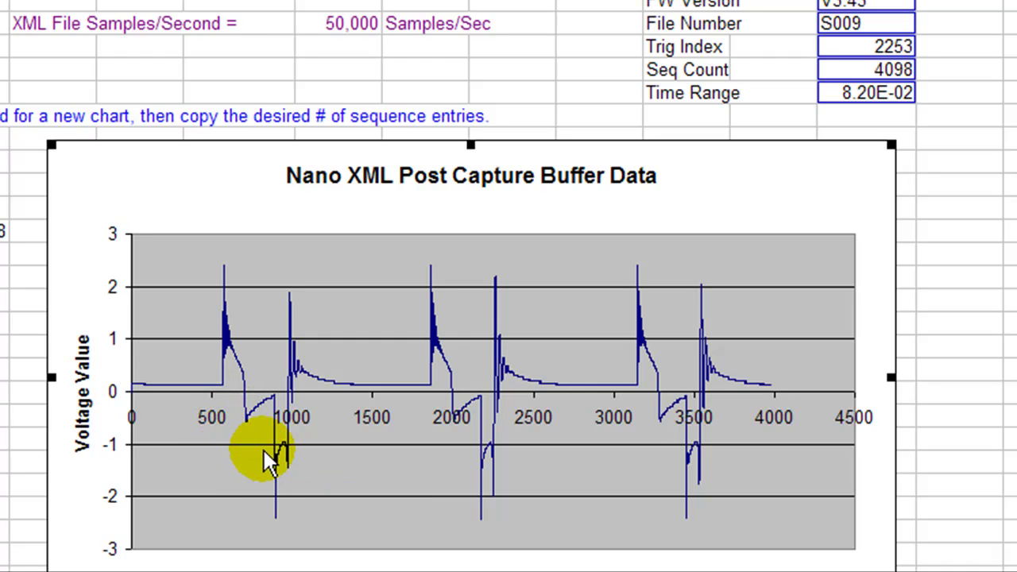
- Import the XML capture file FILE026.XML from the BUFFER folder into the template
mouse_move(290, 452)
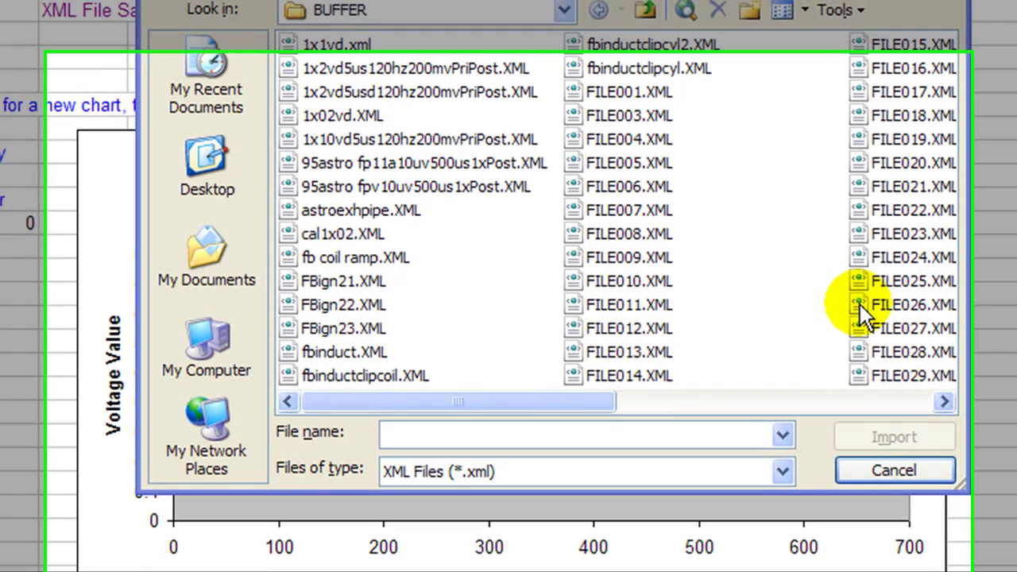
double_click(862, 309)
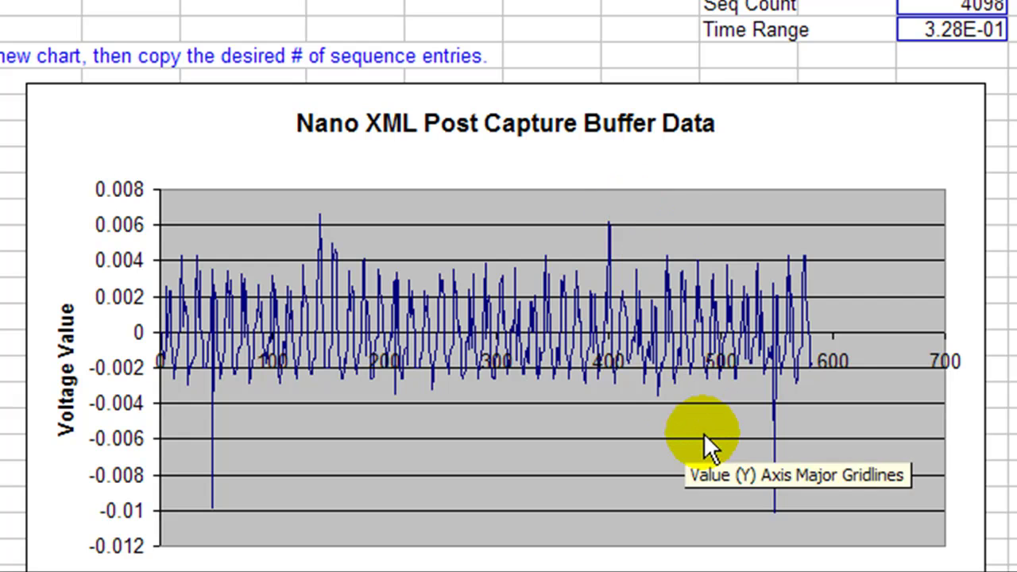
- Reduce the buffer data chart's source data range to =Sheet1!$B$1:$C$200
mouse_move(223, 368)
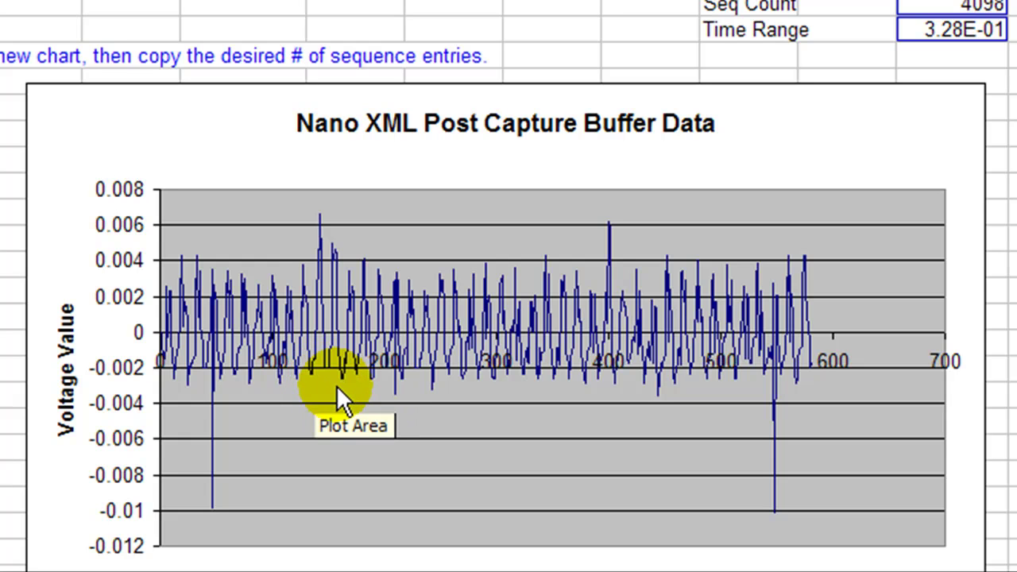
right_click(857, 118)
left_click(865, 149)
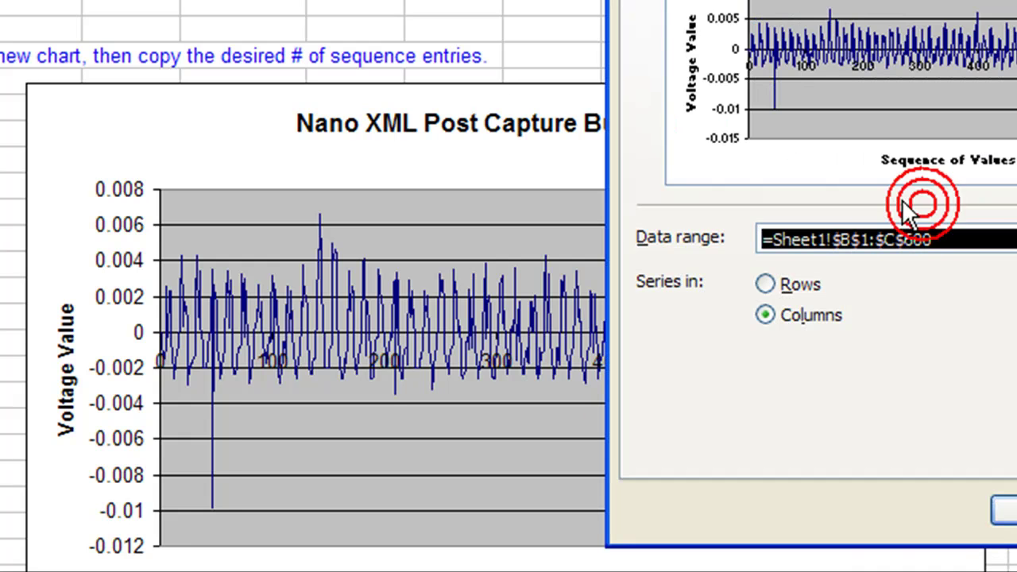
left_click(914, 238)
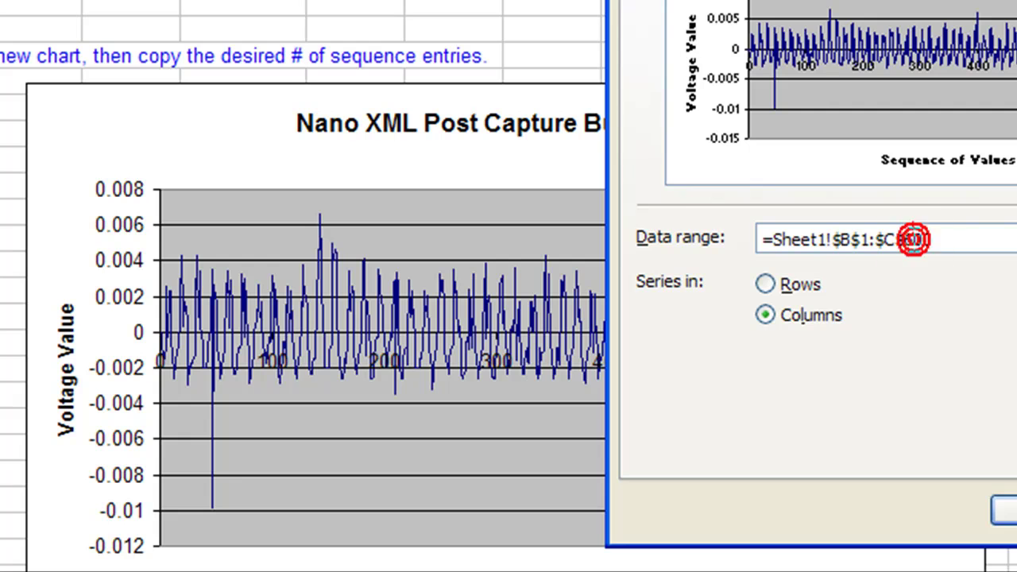
key("BackSpace")
type("2")
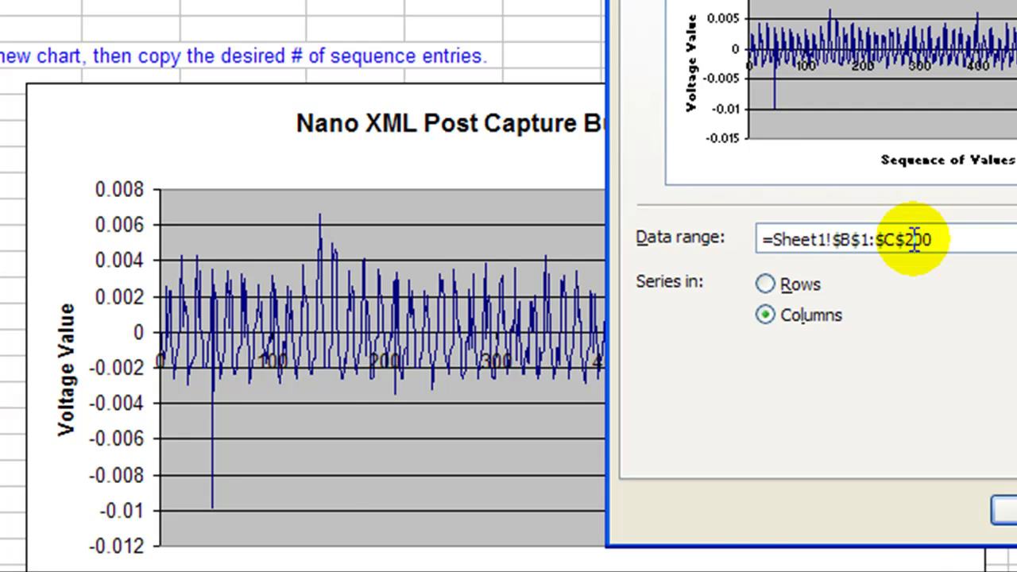
key("Return")
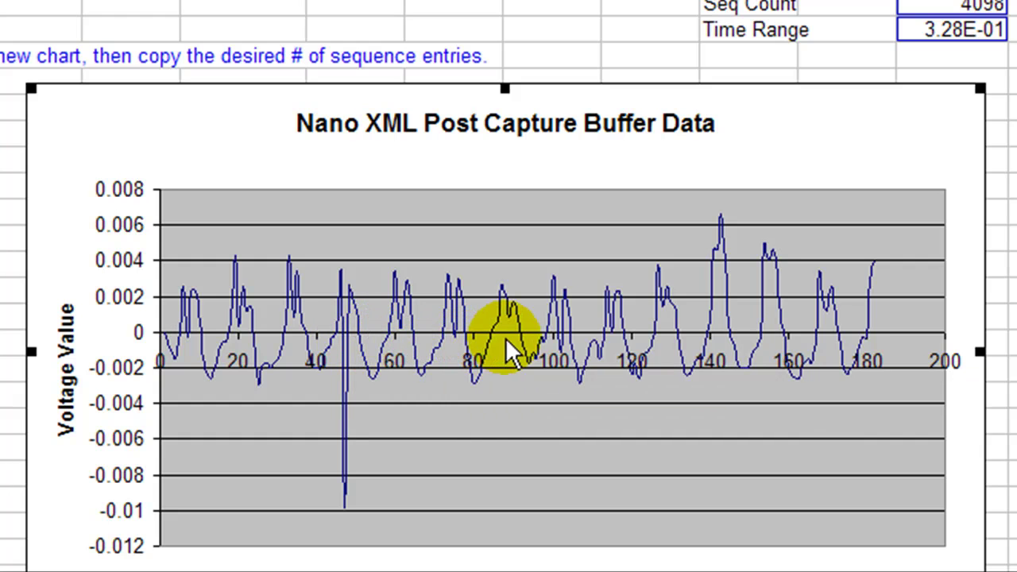
- Enter 124 as the high sequence number and 16 as the low sequence number for the period and frequency calculation
mouse_move(653, 333)
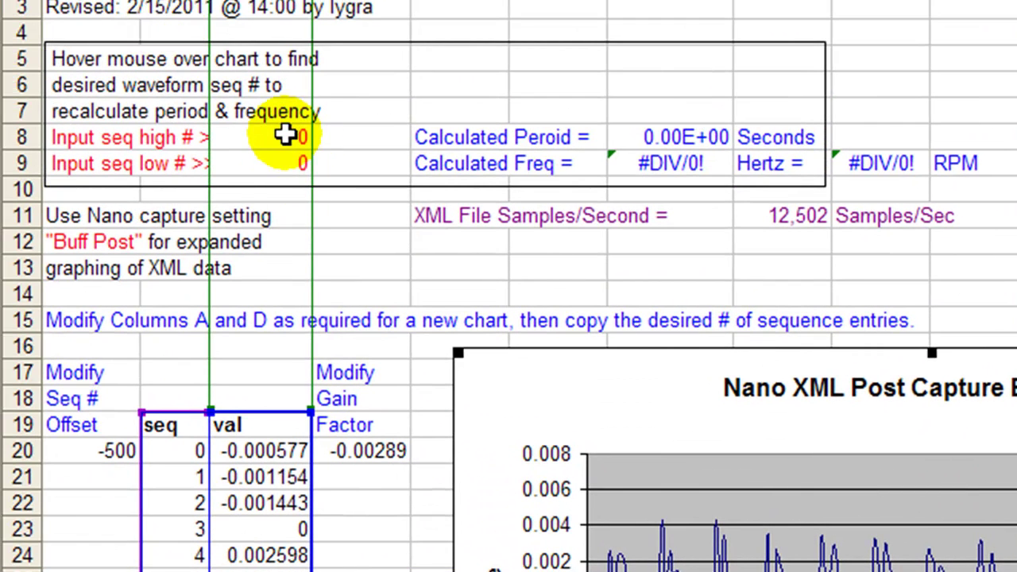
left_click(285, 136)
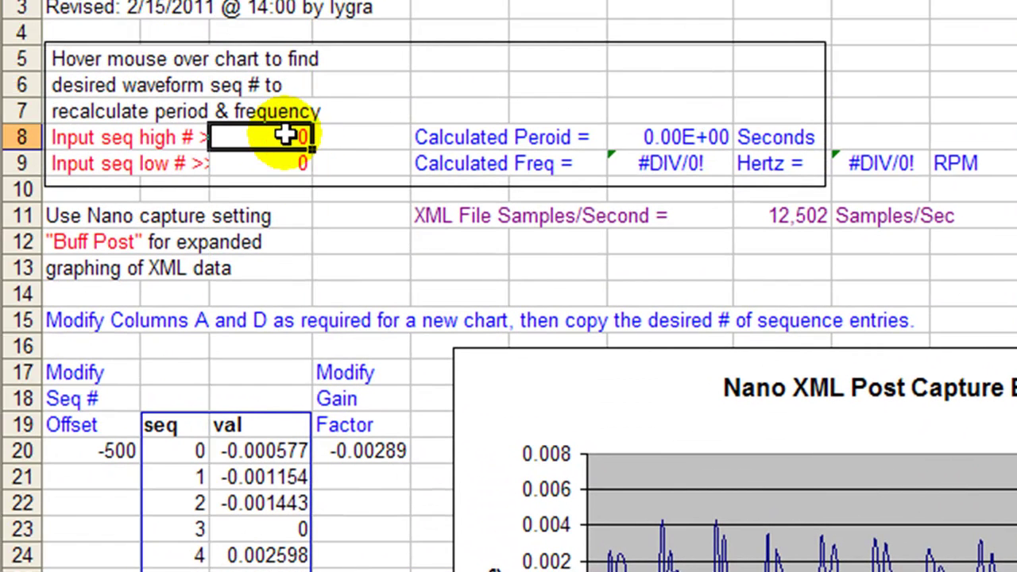
type("124")
left_click(291, 165)
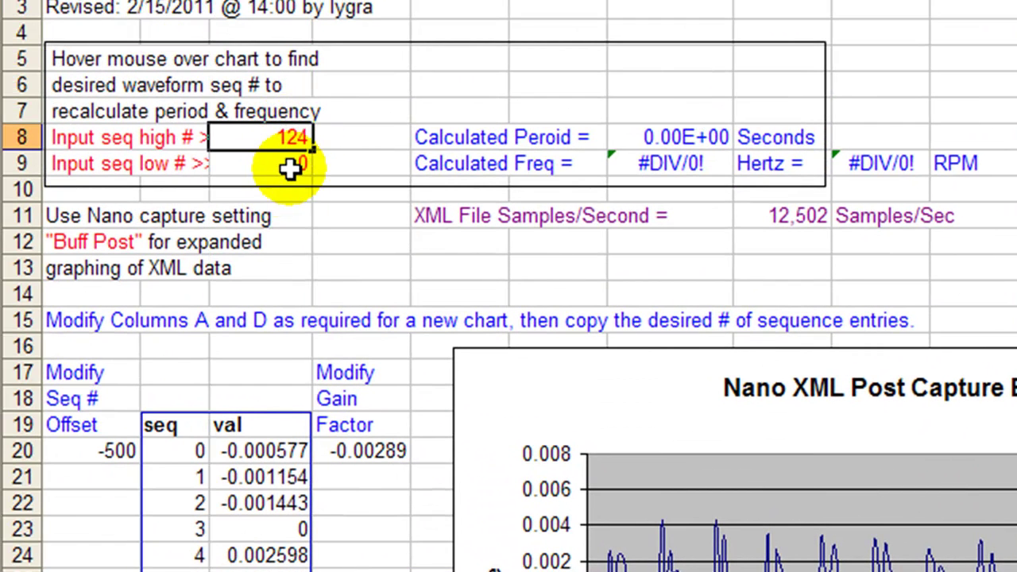
left_click(291, 166)
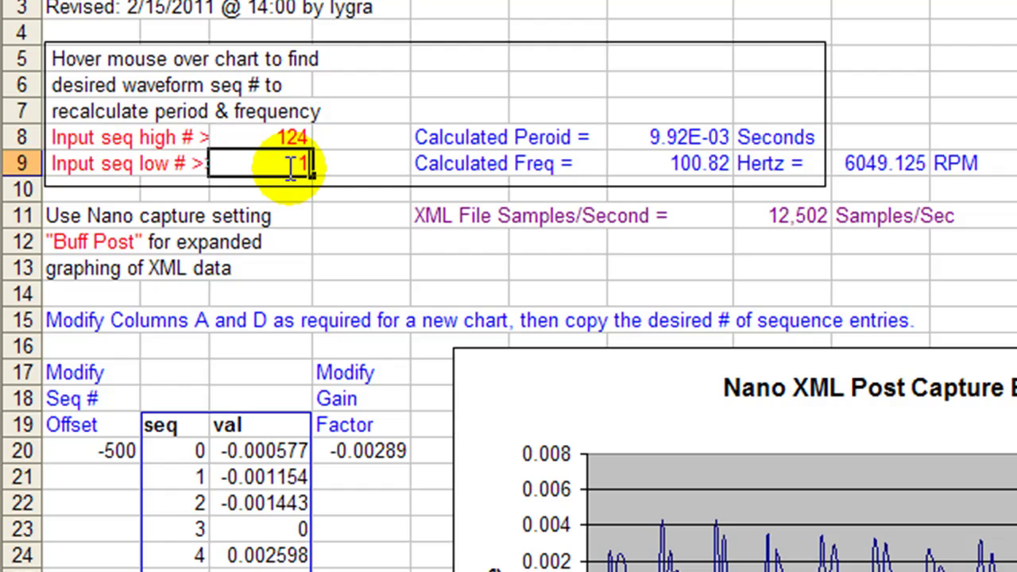
type("16")
key("Return")
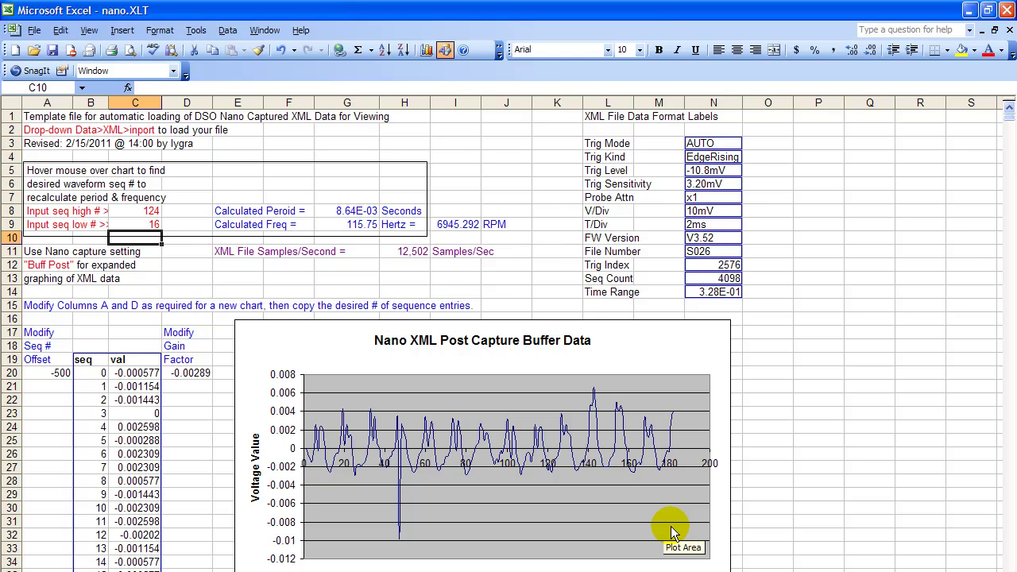
- Close the workbook without saving it and reopen the blank nano.XLT template from the recent files
left_click(35, 30)
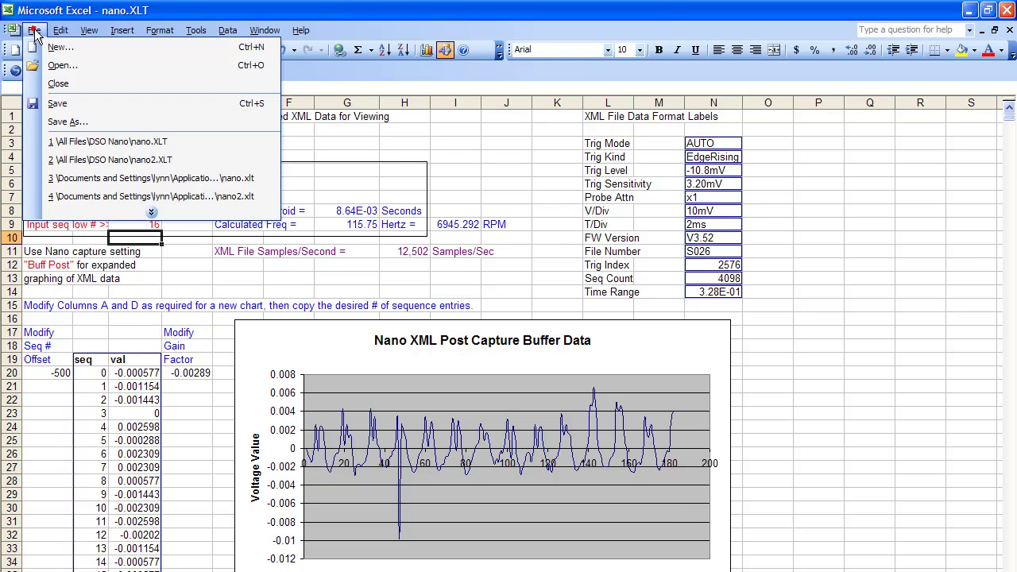
left_click(62, 88)
left_click(512, 411)
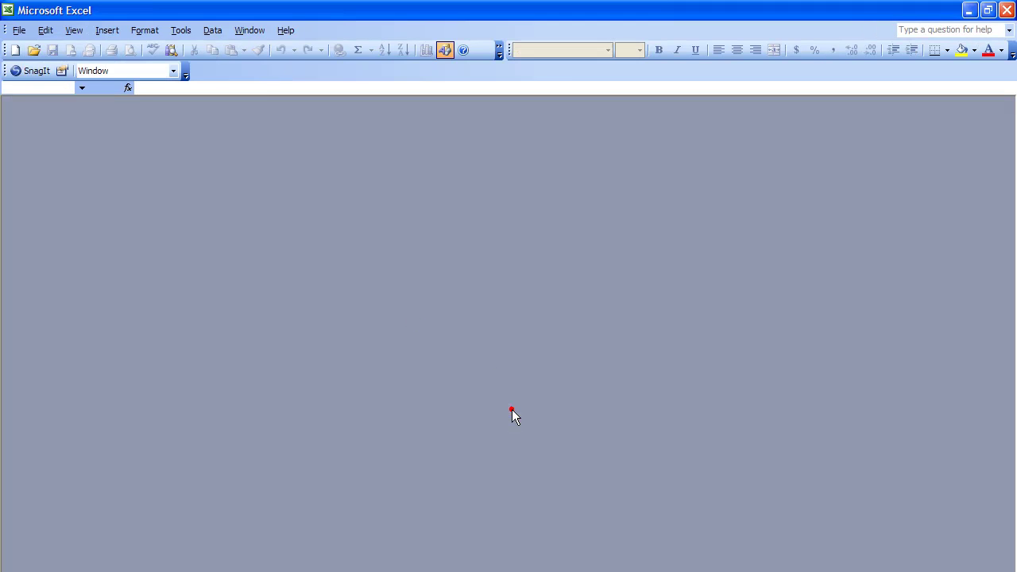
left_click(19, 30)
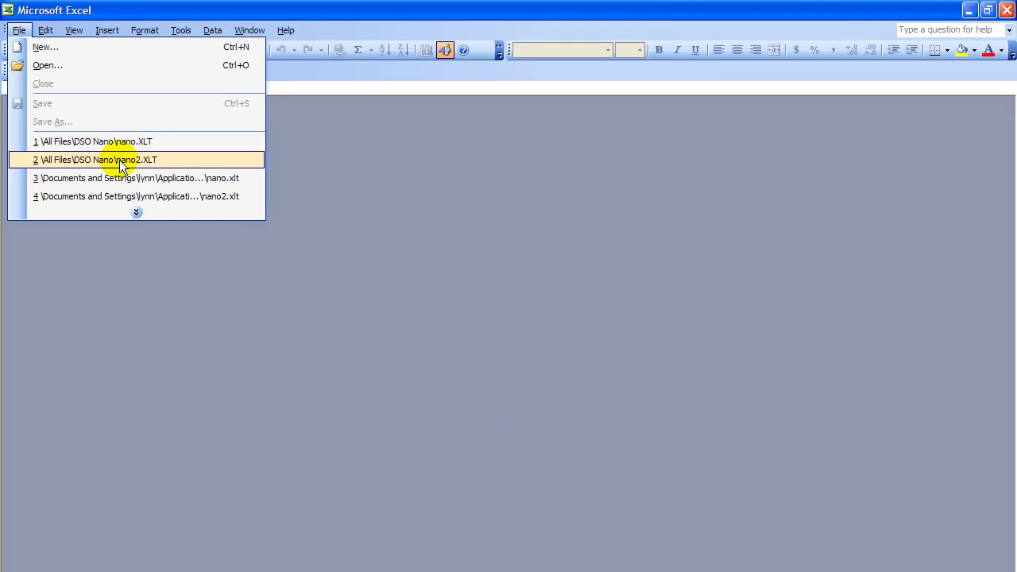
left_click(127, 141)
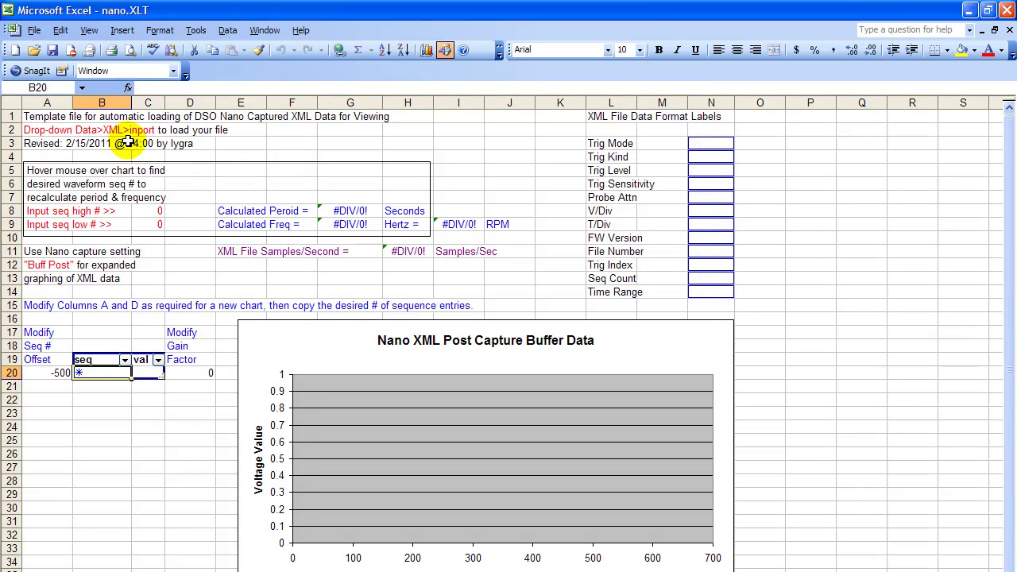
- Import an XML capture file from the BUFFER folder into the reopened template
left_click(227, 30)
left_click(246, 85)
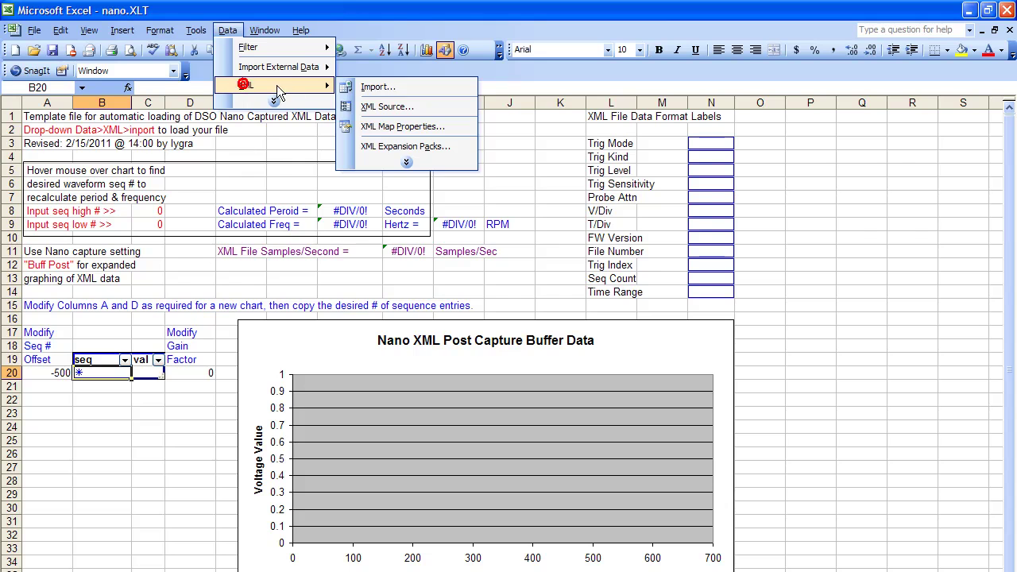
left_click(357, 87)
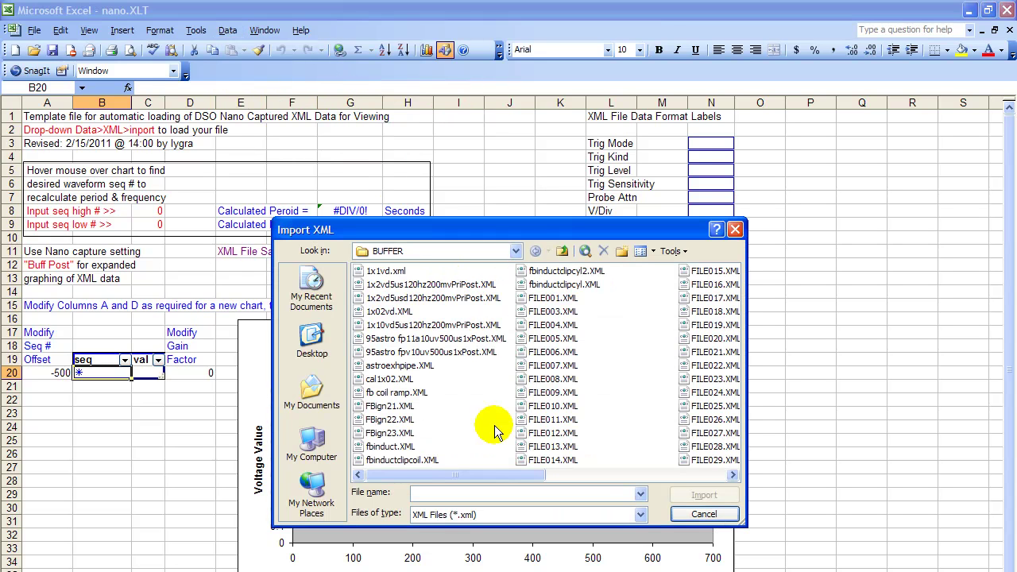
double_click(543, 383)
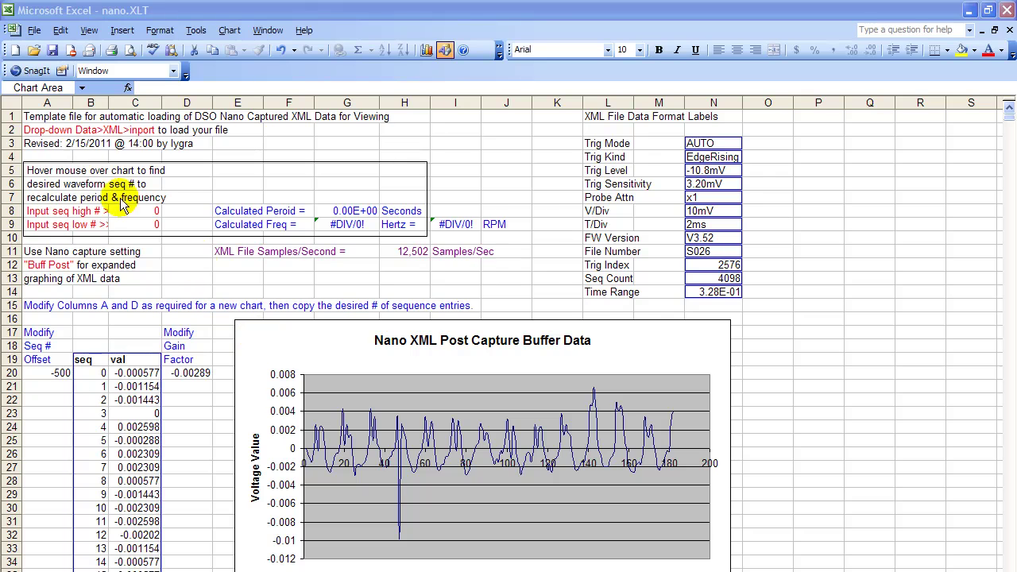
- Set up a save as custom.xls in Microsoft Office Excel Workbook format in the DSO Nano folder, and cancel it
left_click(32, 29)
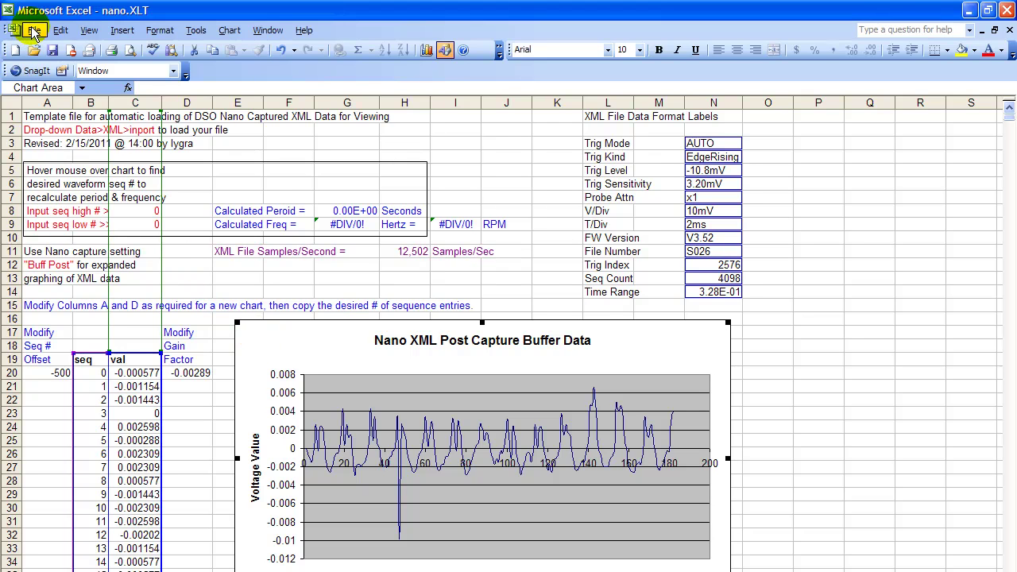
left_click(33, 30)
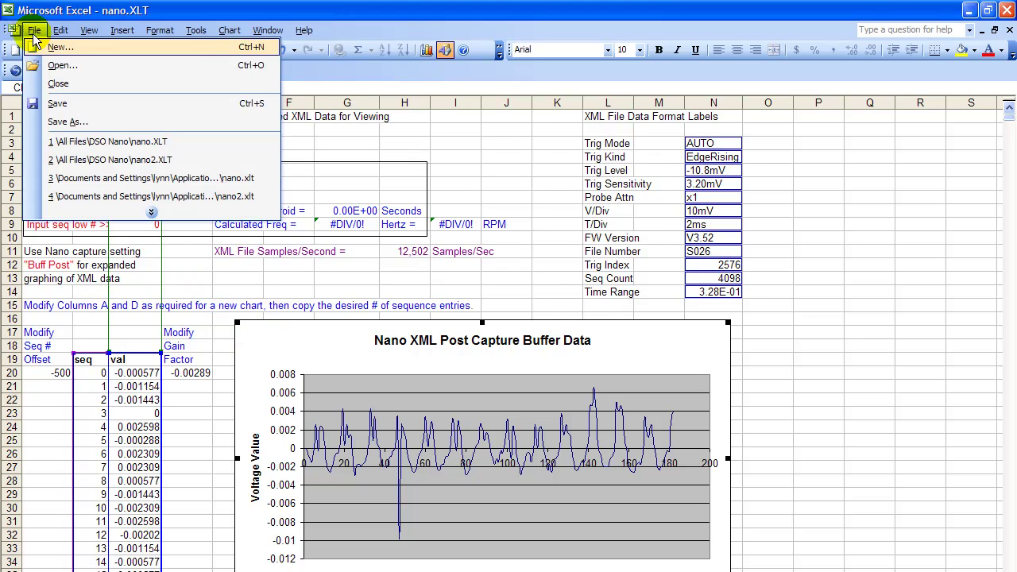
left_click(64, 122)
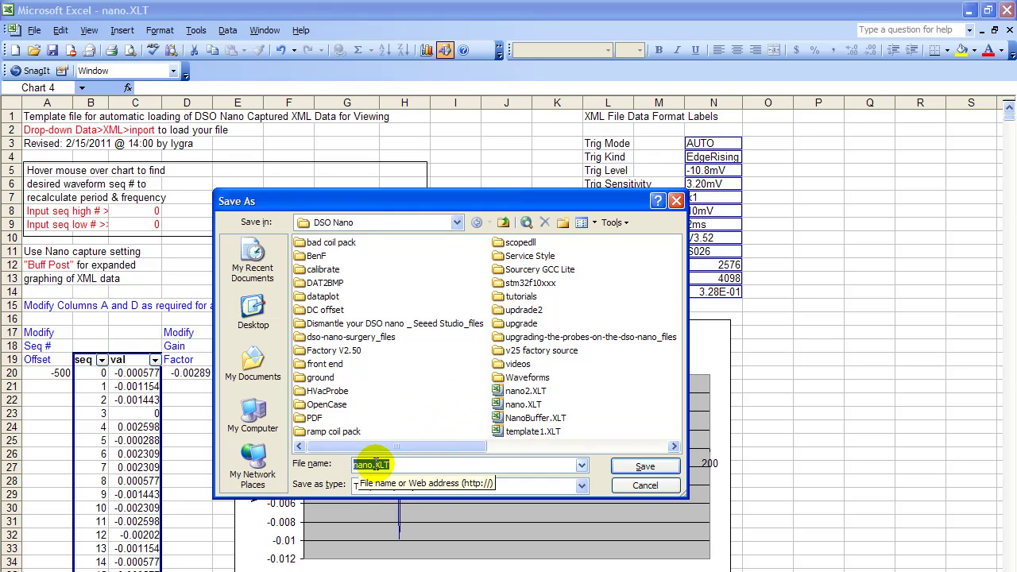
left_click(584, 483)
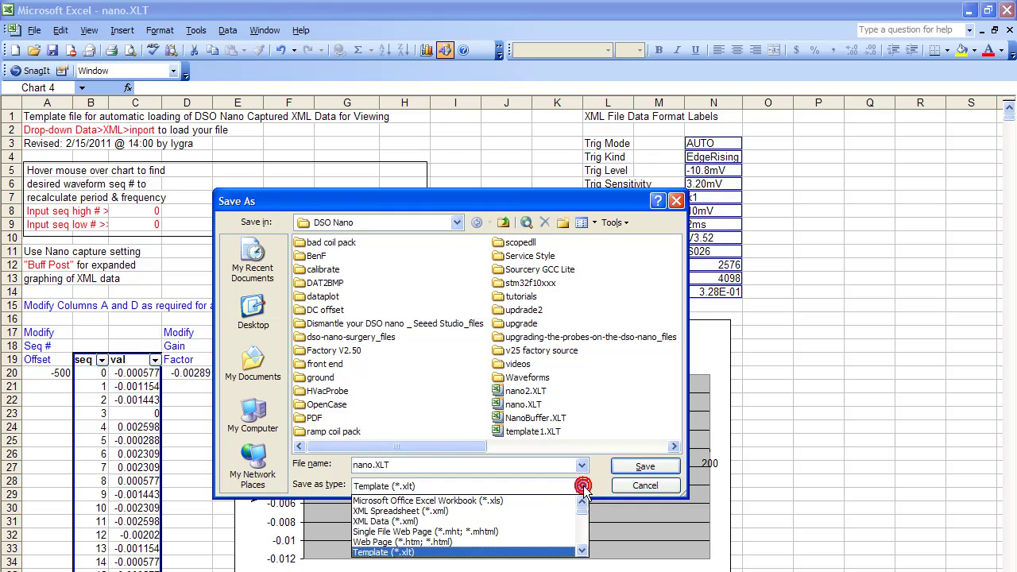
left_click(500, 500)
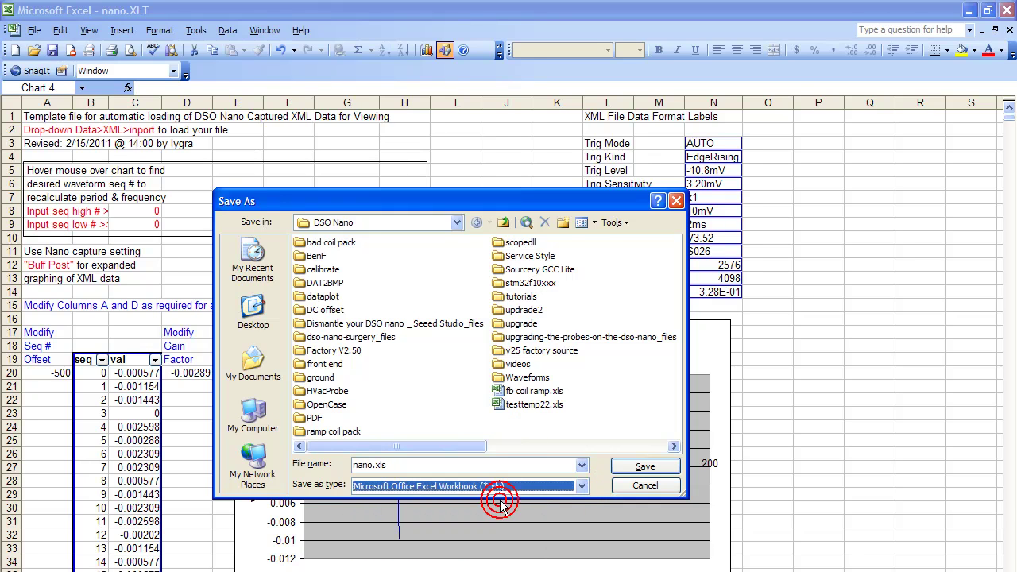
left_click(371, 466)
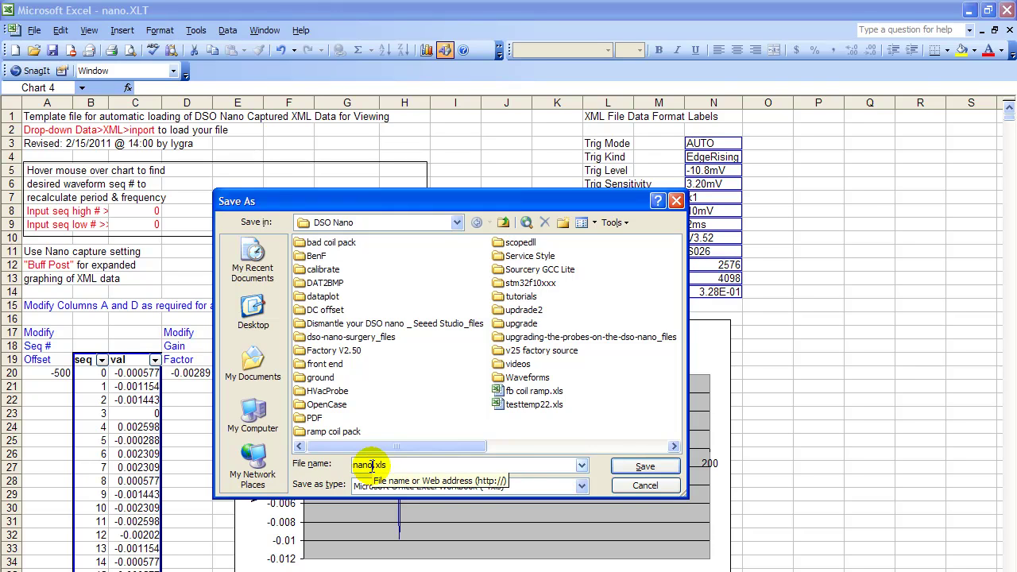
key("BackSpace")
key("BackSpace")
key("BackSpace")
key("BackSpace")
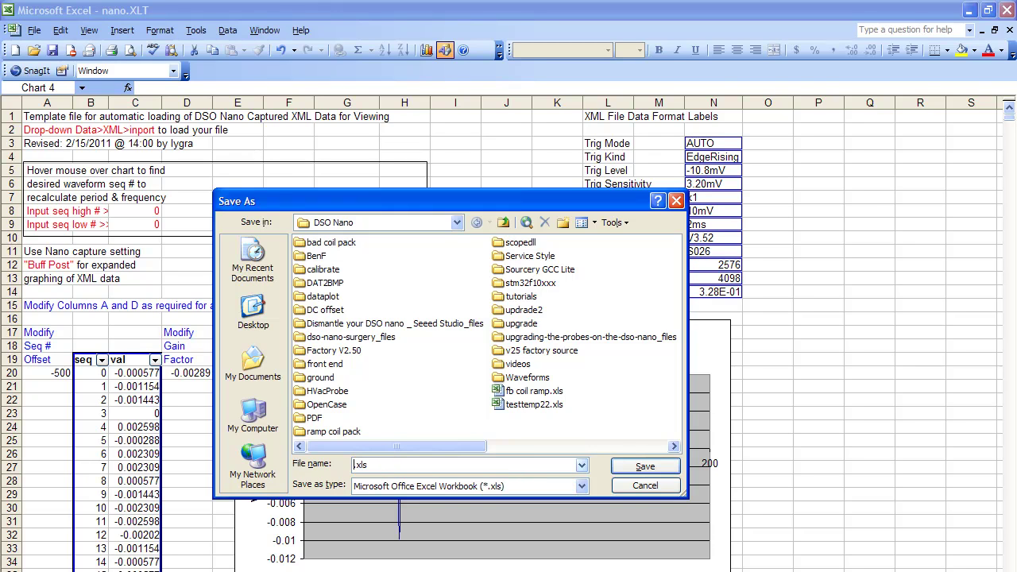
type("custom")
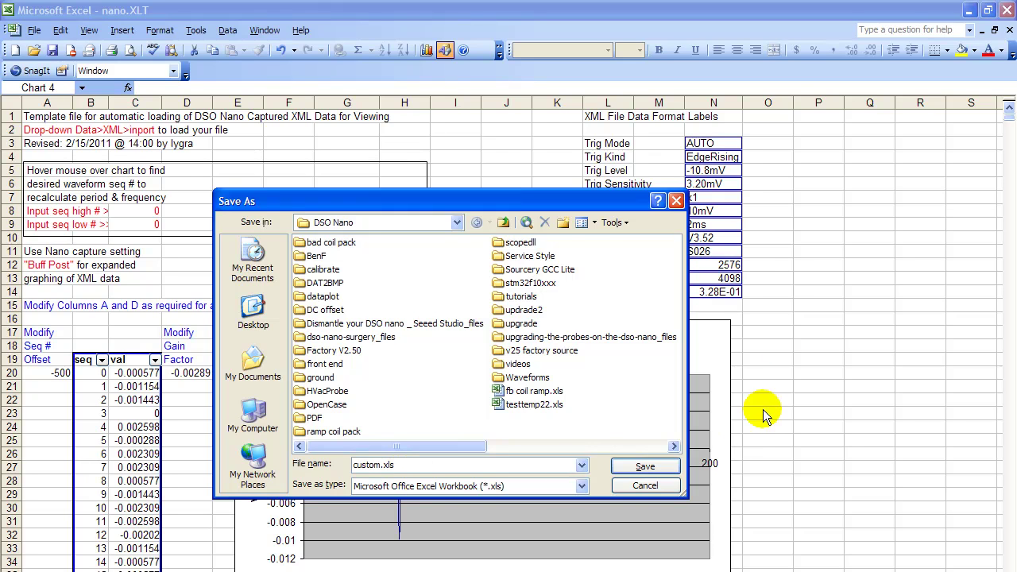
key("Escape")
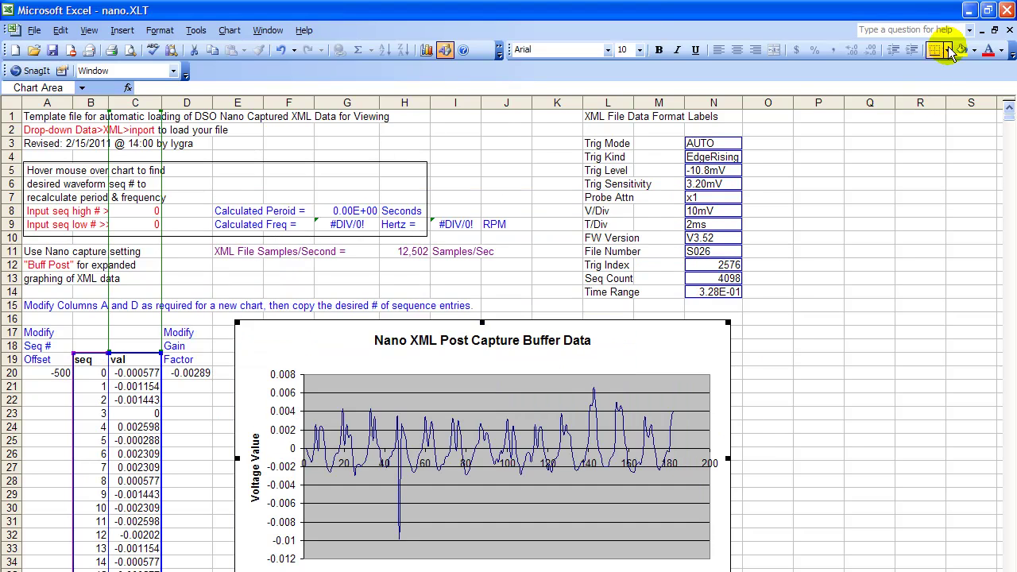